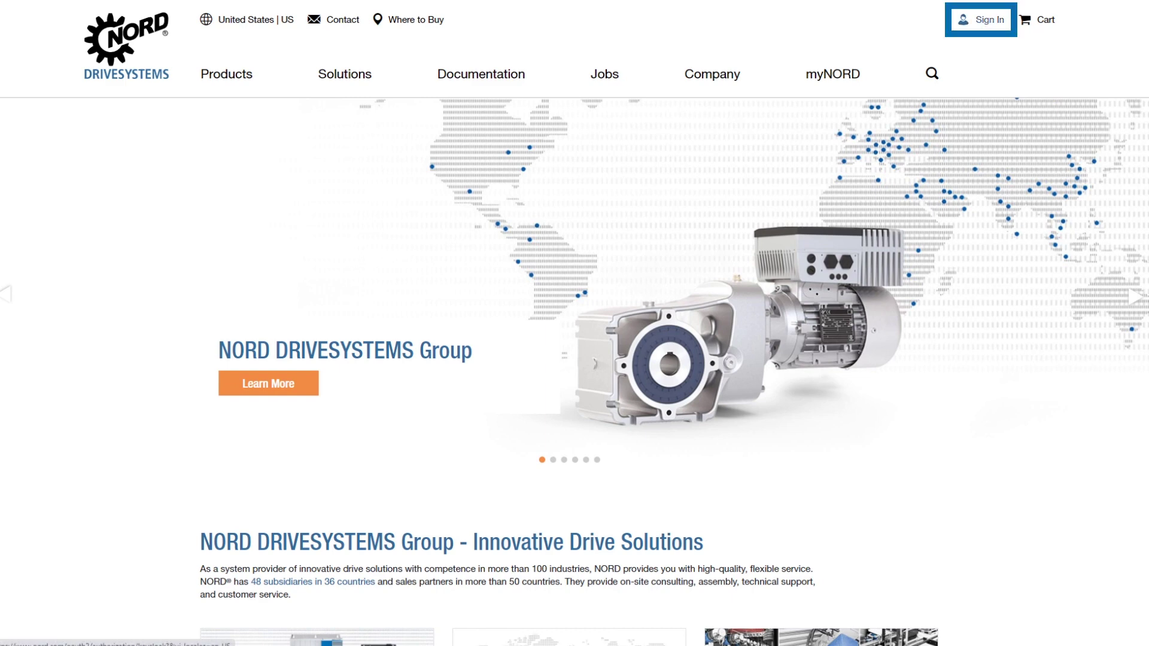
# Sign in with the account email and password so the homepage shows the $79.08 cart.
pyautogui.click(984, 19)
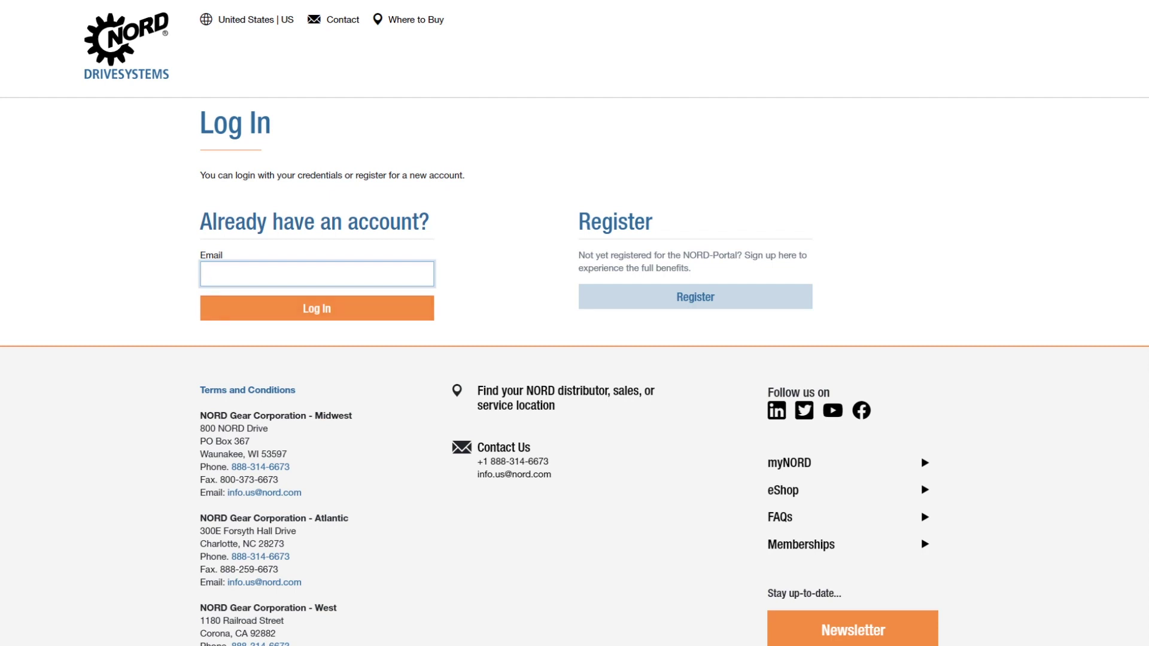
pyautogui.press('Return')
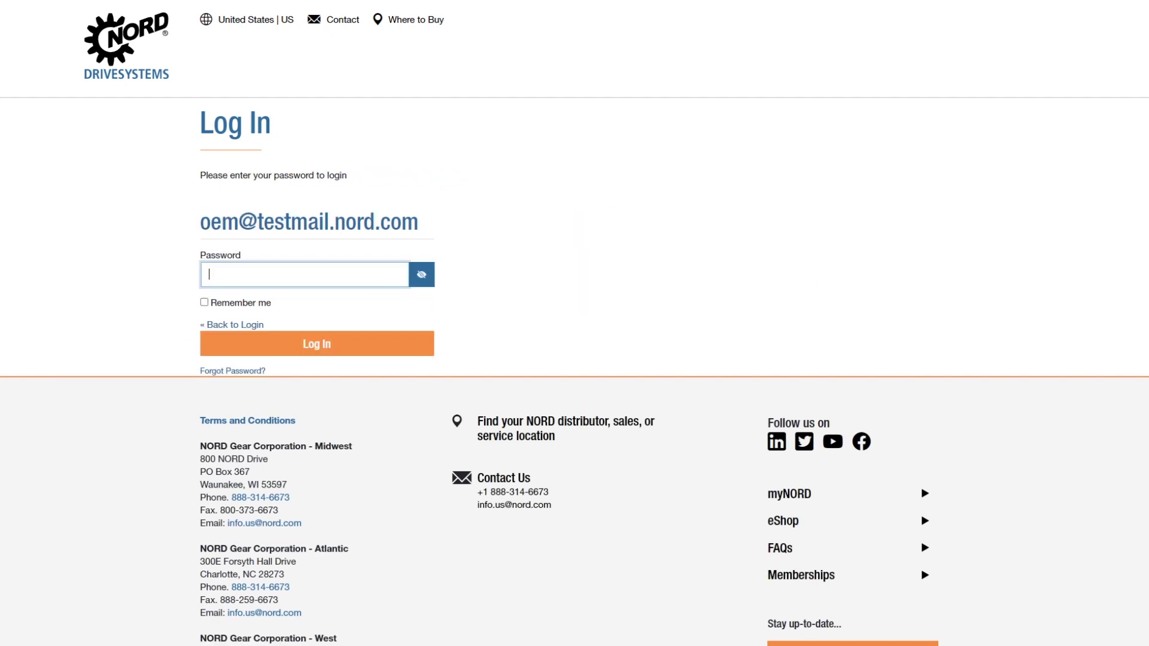
pyautogui.write('**********')
pyautogui.press('Return')
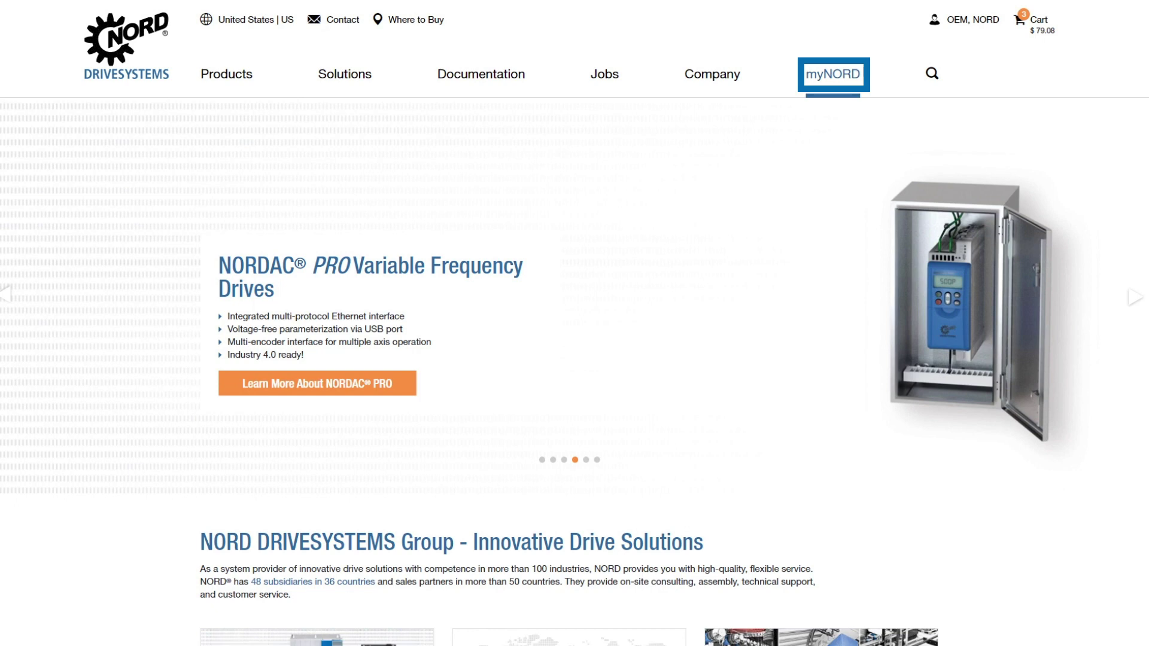
# Go from the myNORD menu to the Parts Shop's Search by Number (Unit Identification) page.
pyautogui.press('Return')
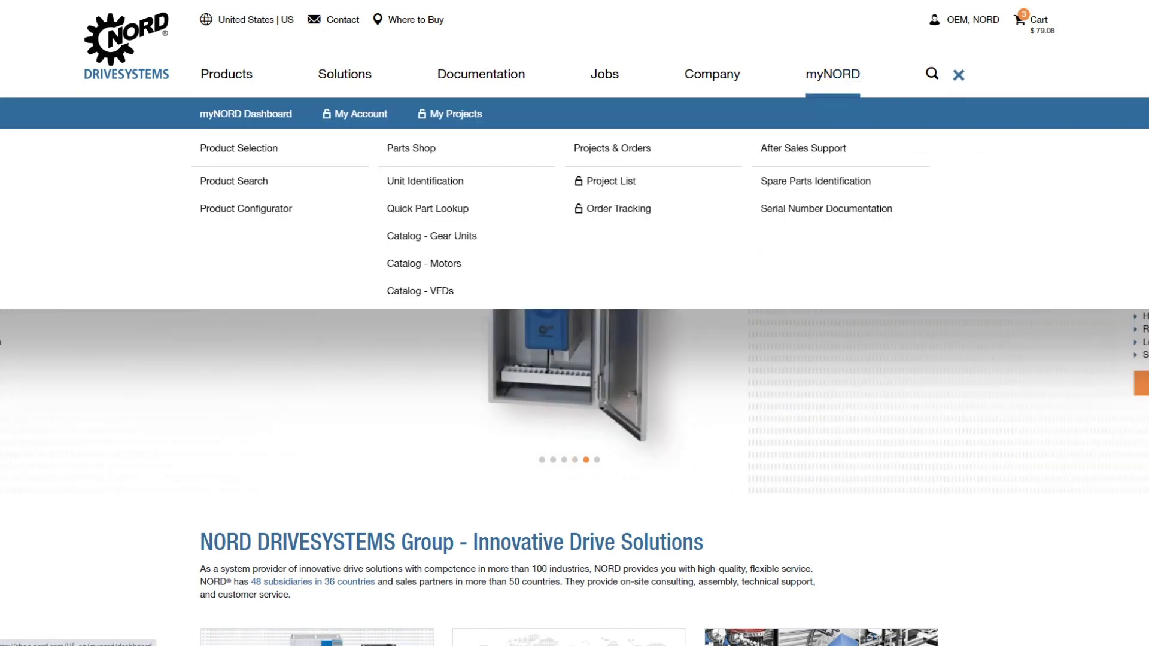
pyautogui.press('Tab')
pyautogui.press('Return')
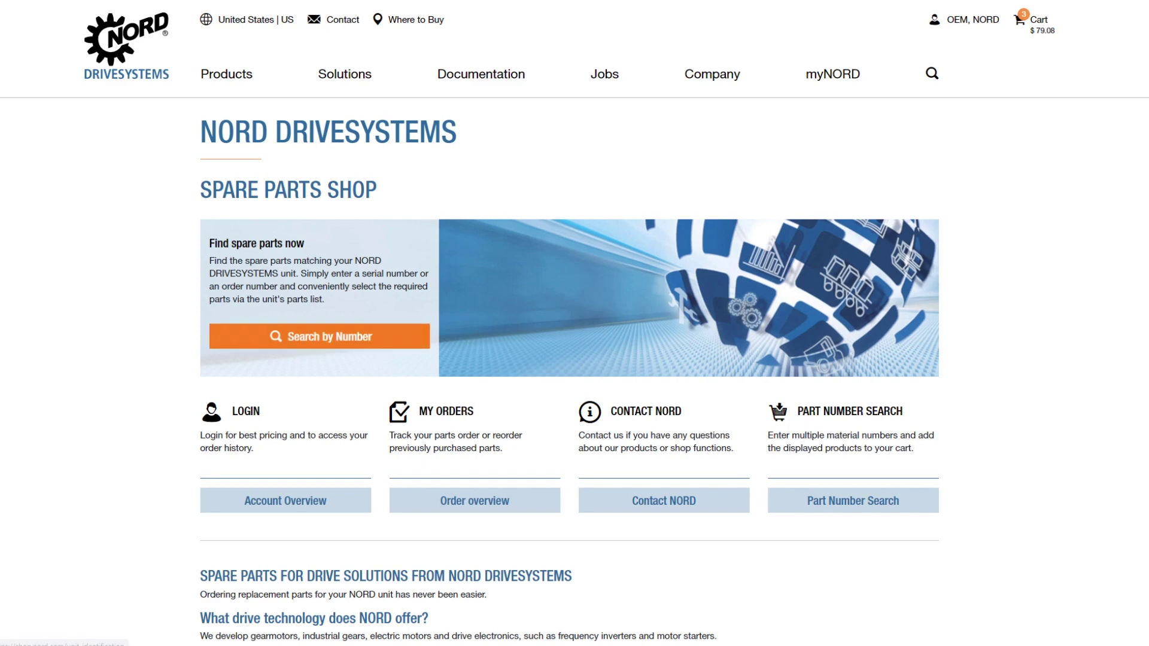
pyautogui.click(319, 336)
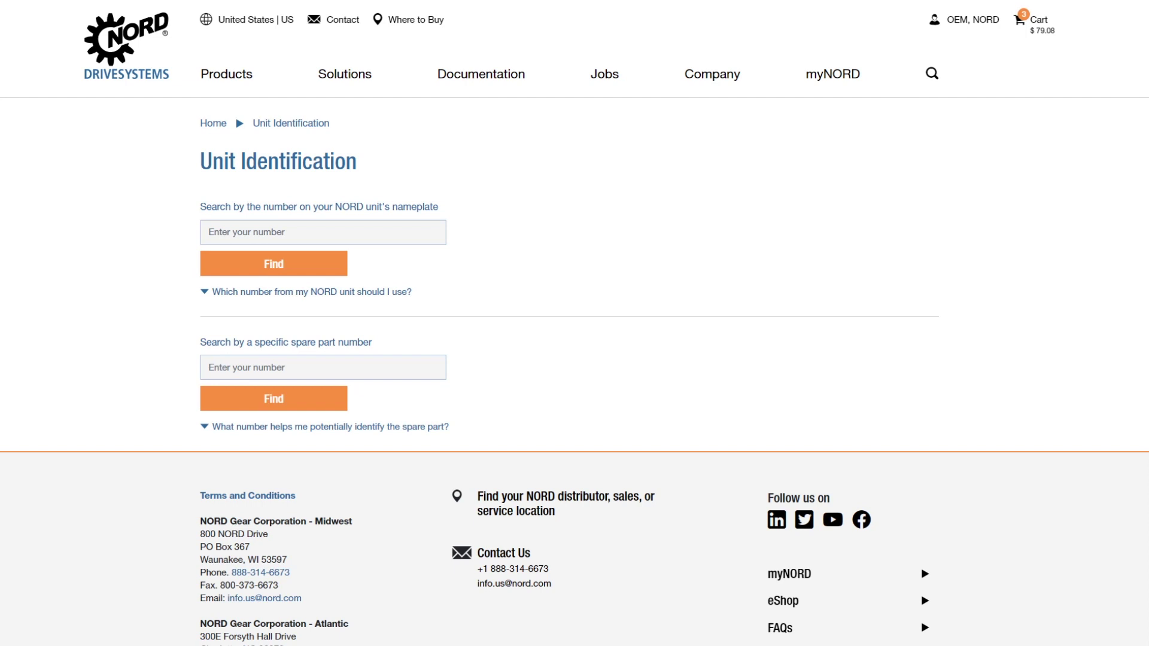
pyautogui.click(311, 292)
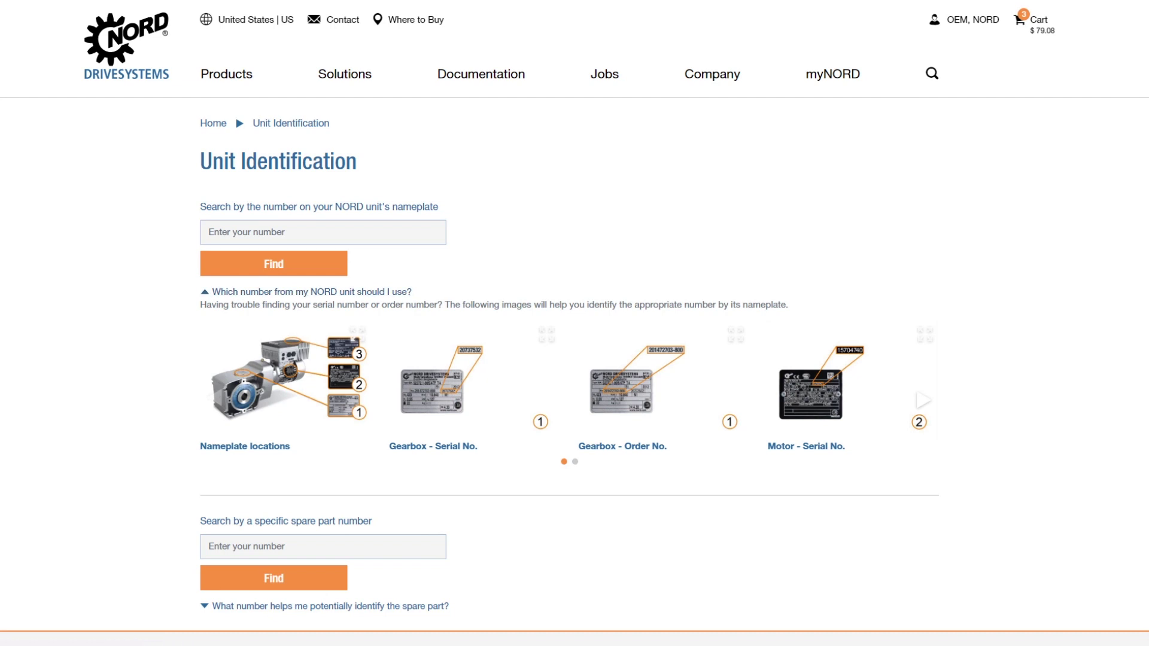
pyautogui.click(311, 292)
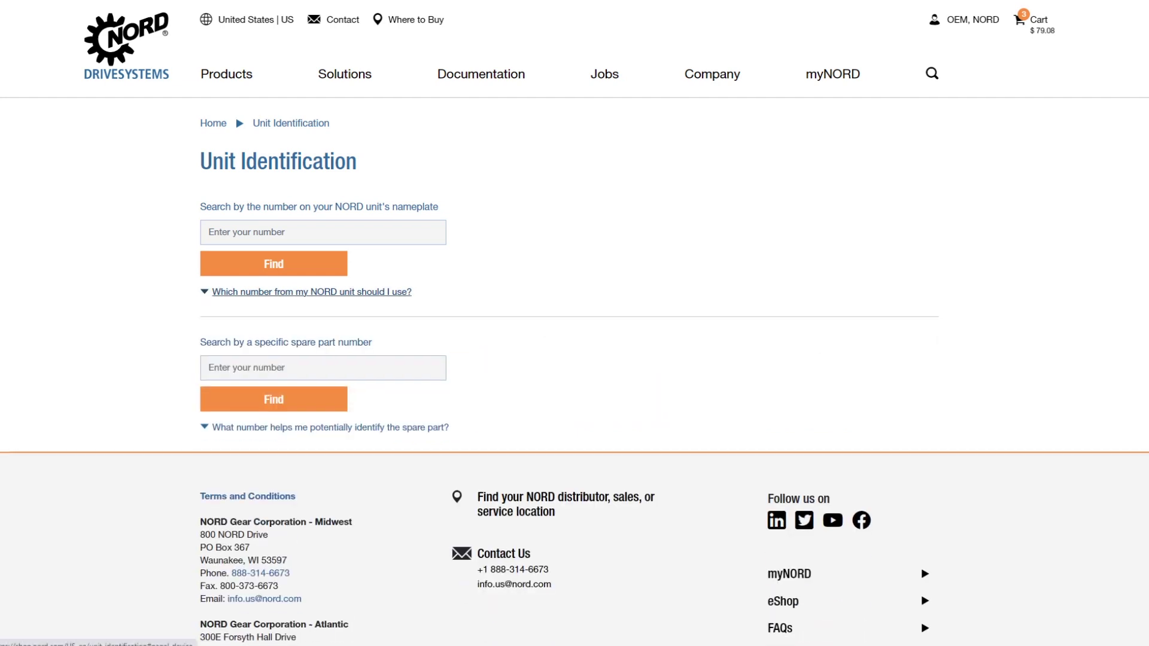
pyautogui.click(323, 232)
pyautogui.write('201220334-100')
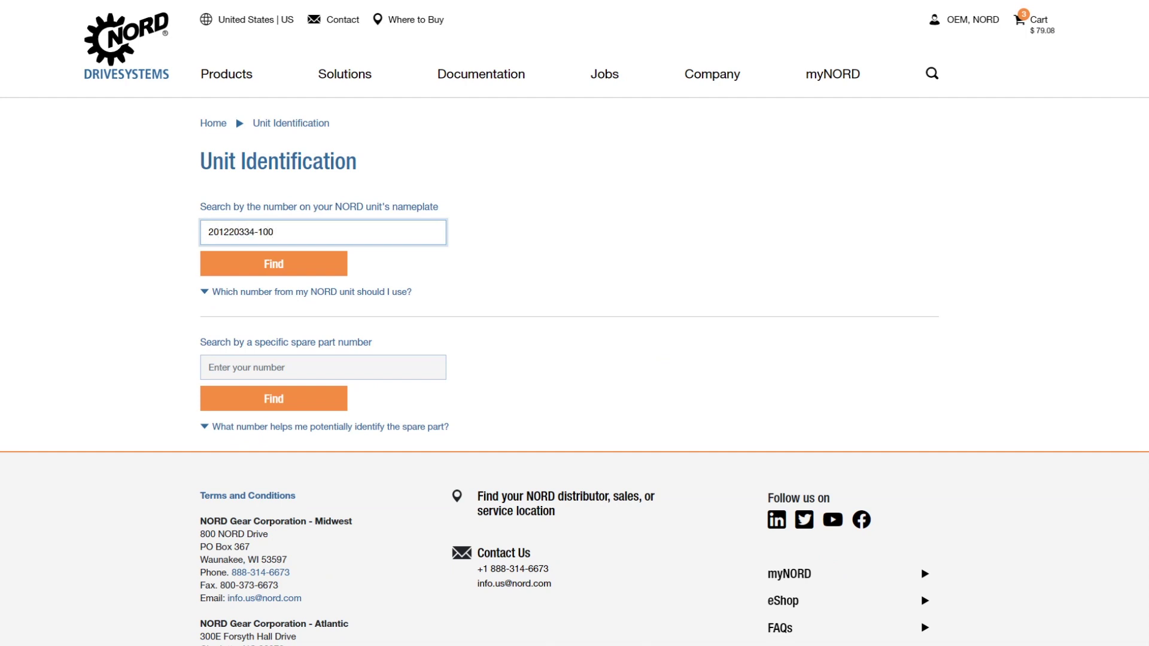
pyautogui.press('Tab')
pyautogui.press('Return')
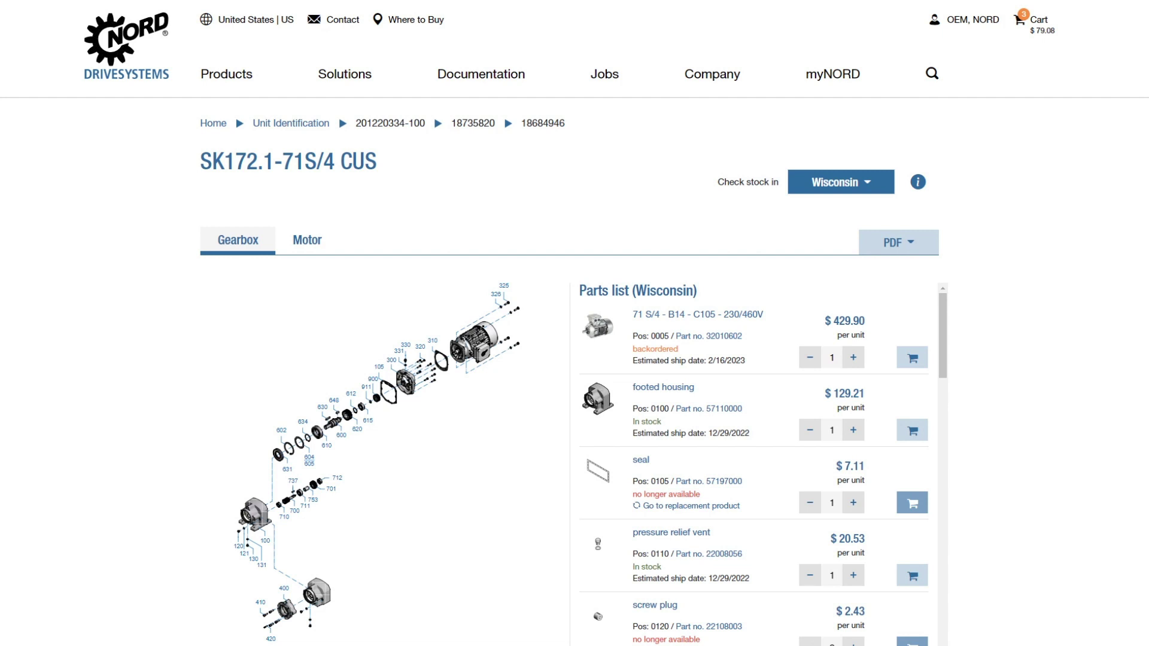
# Keep Wisconsin as stock location and return from the motor parts to the gearbox parts list.
pyautogui.click(841, 182)
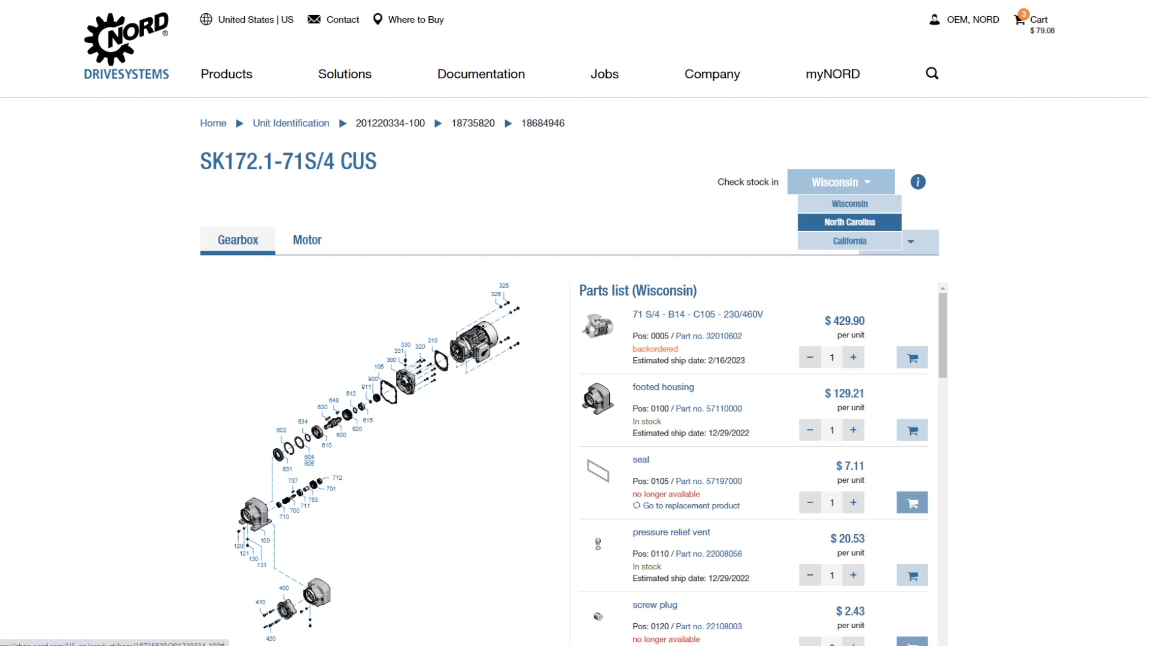
pyautogui.press('Down')
pyautogui.press('Up')
pyautogui.press('Up')
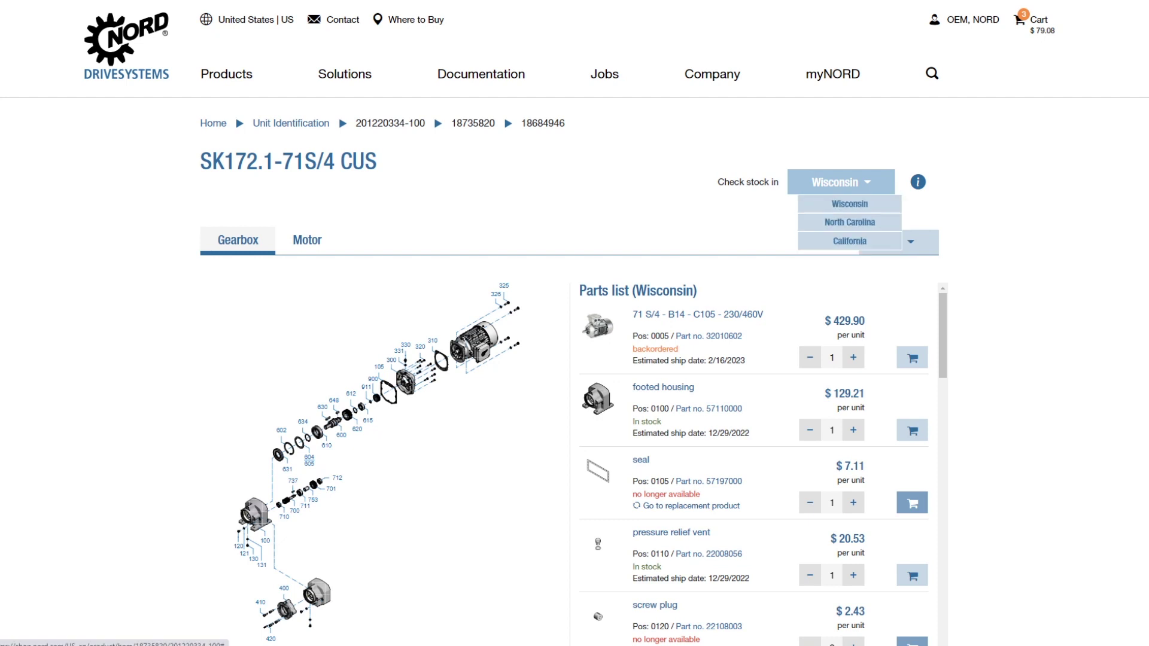
pyautogui.press('Return')
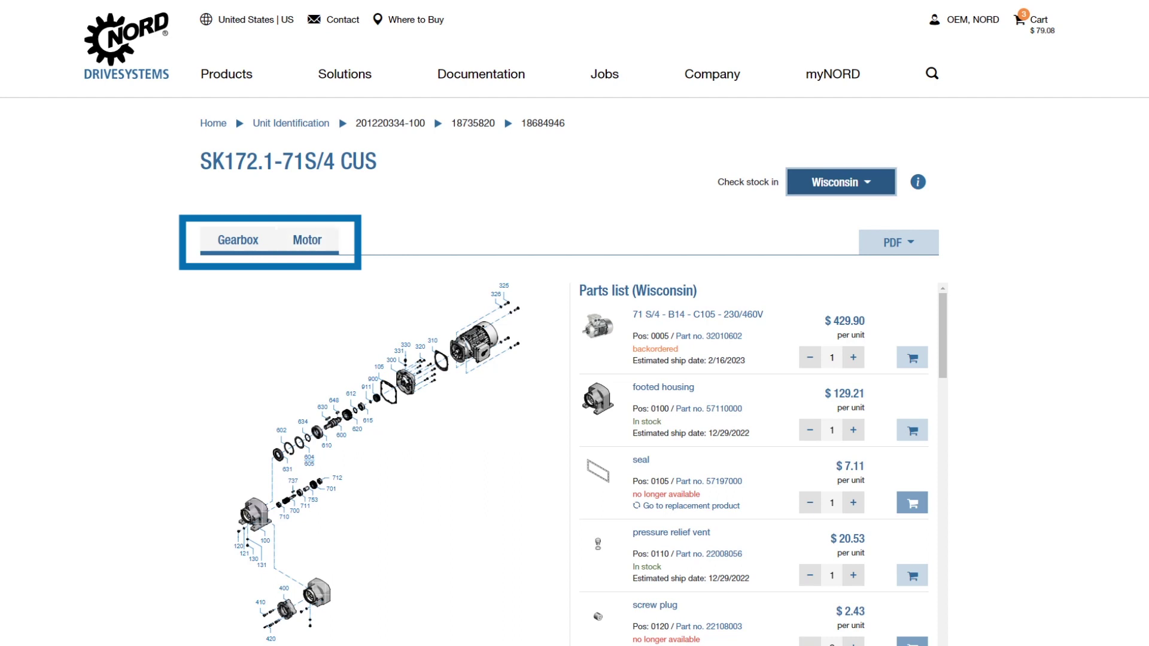
pyautogui.click(307, 240)
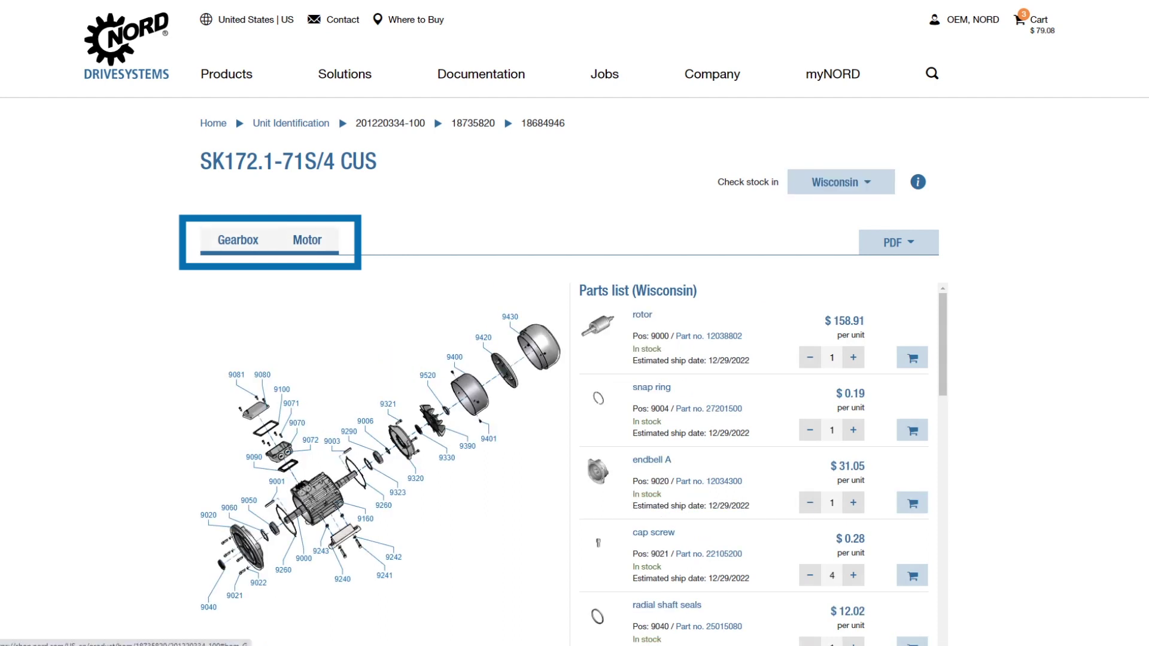
pyautogui.click(237, 239)
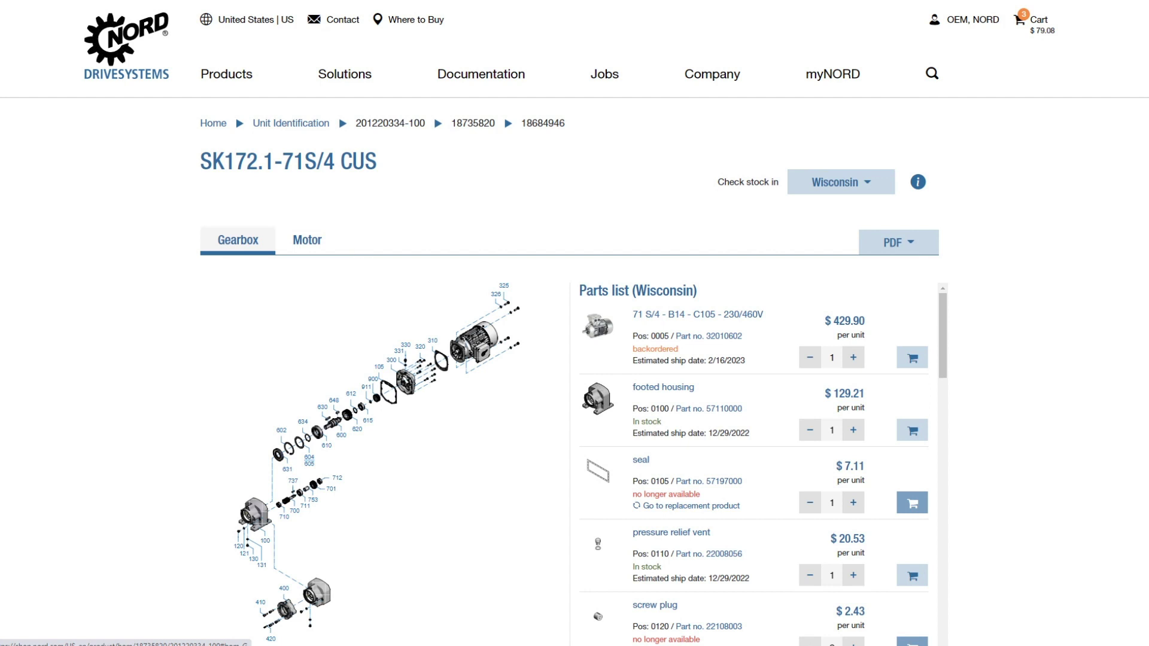
# Scroll the gearbox parts list down to the radial shaft seals (Pos. 0631).
pyautogui.scroll(-2, 575, 323)
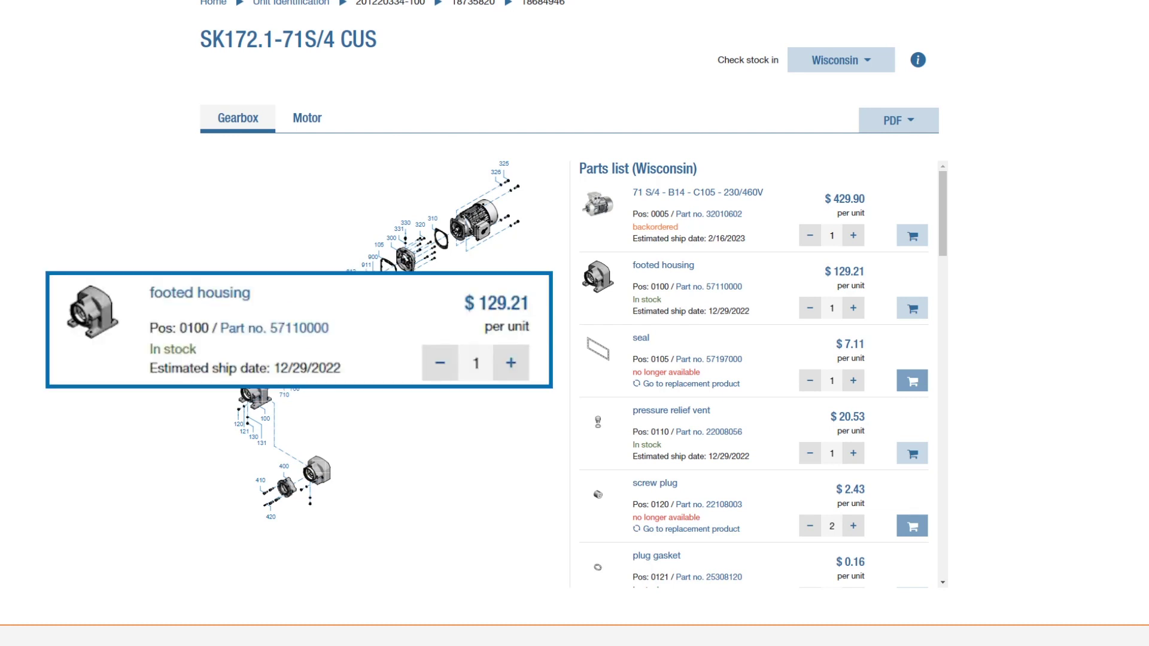
pyautogui.scroll(-3, 754, 374)
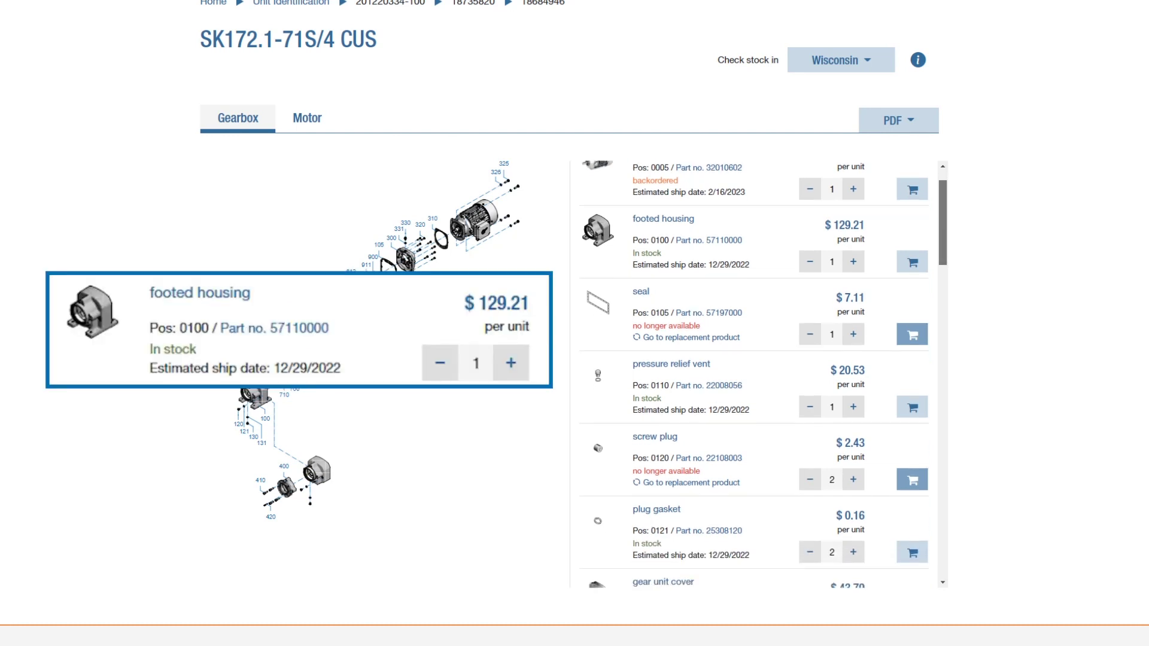
pyautogui.scroll(-3, 763, 373)
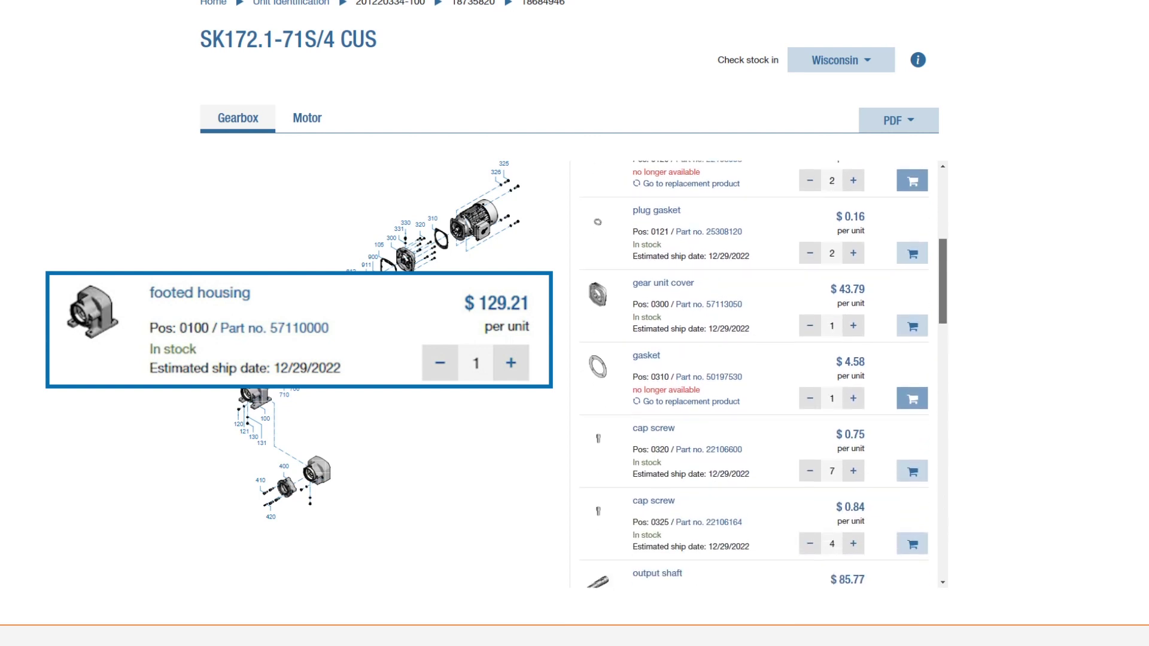
pyautogui.scroll(-3, 754, 374)
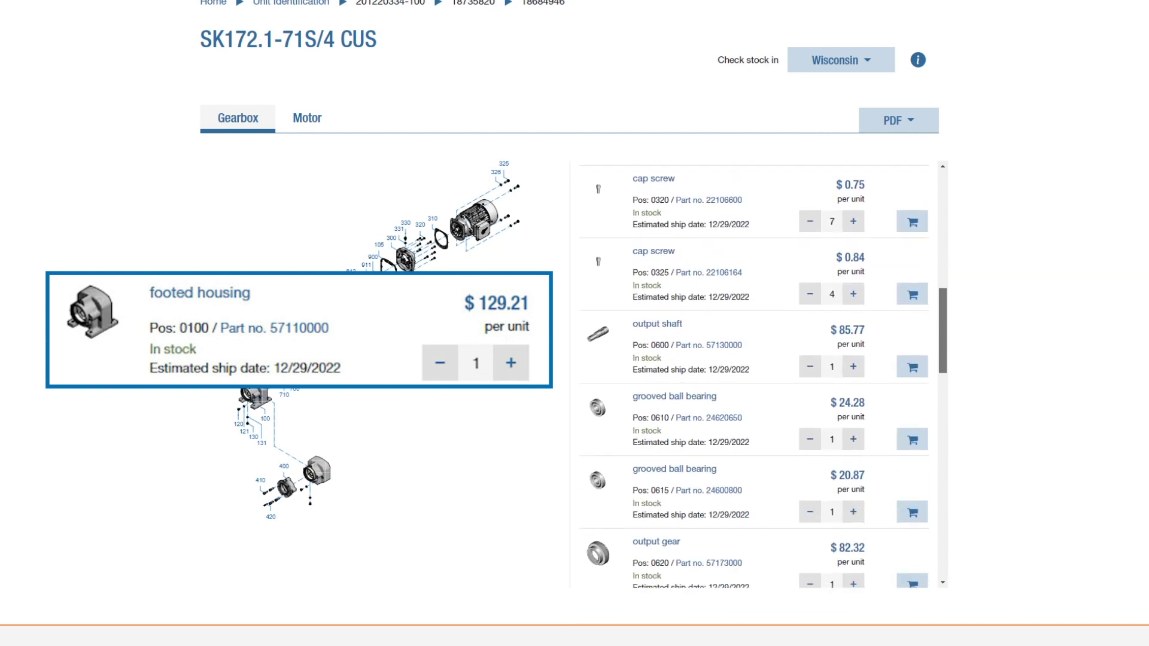
pyautogui.scroll(-4, 754, 374)
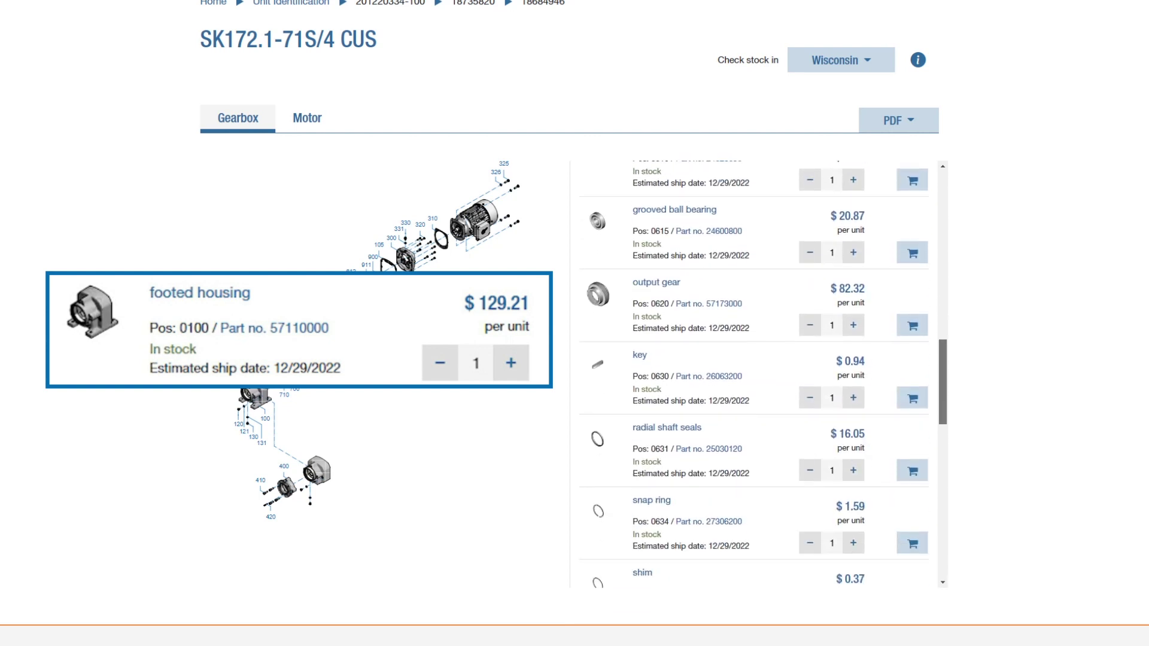
pyautogui.scroll(-4, 754, 374)
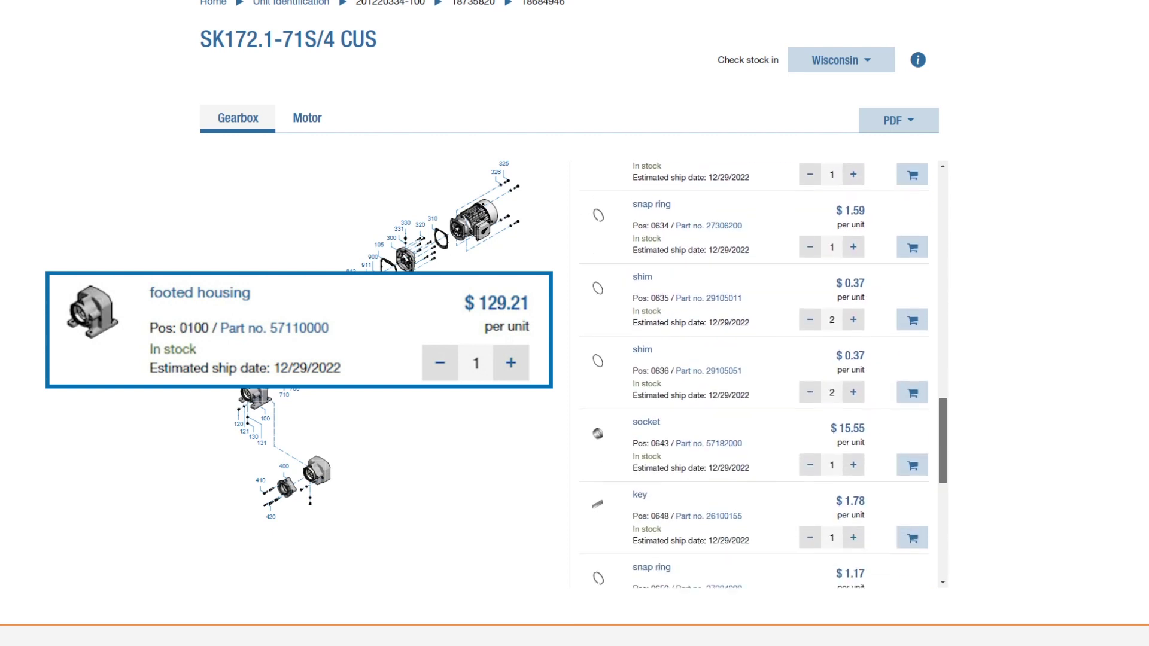
pyautogui.scroll(-4, 754, 374)
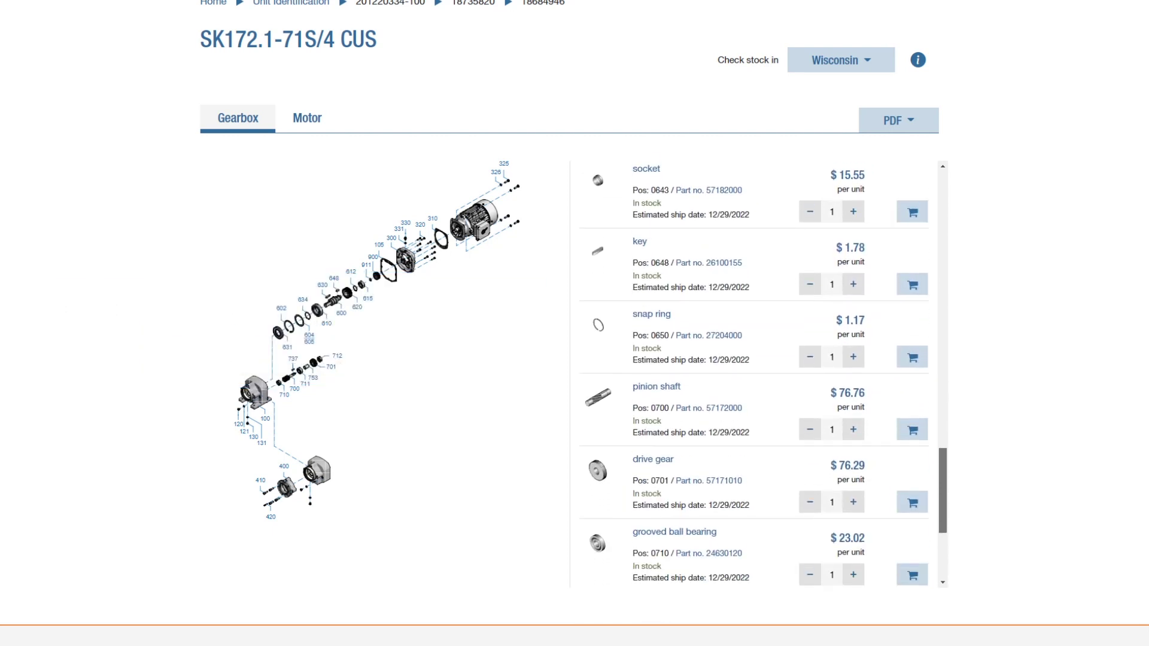
pyautogui.scroll(7, 753, 373)
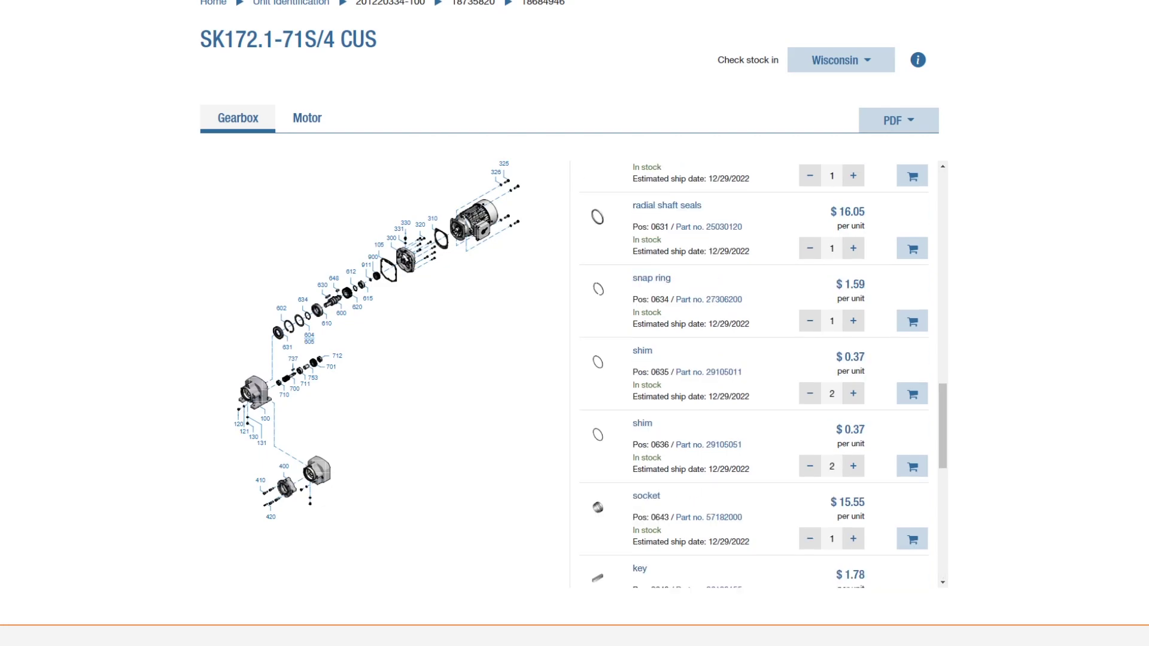
# Put the radial shaft seals in the cart and view the cart totalling $95.13.
pyautogui.click(912, 249)
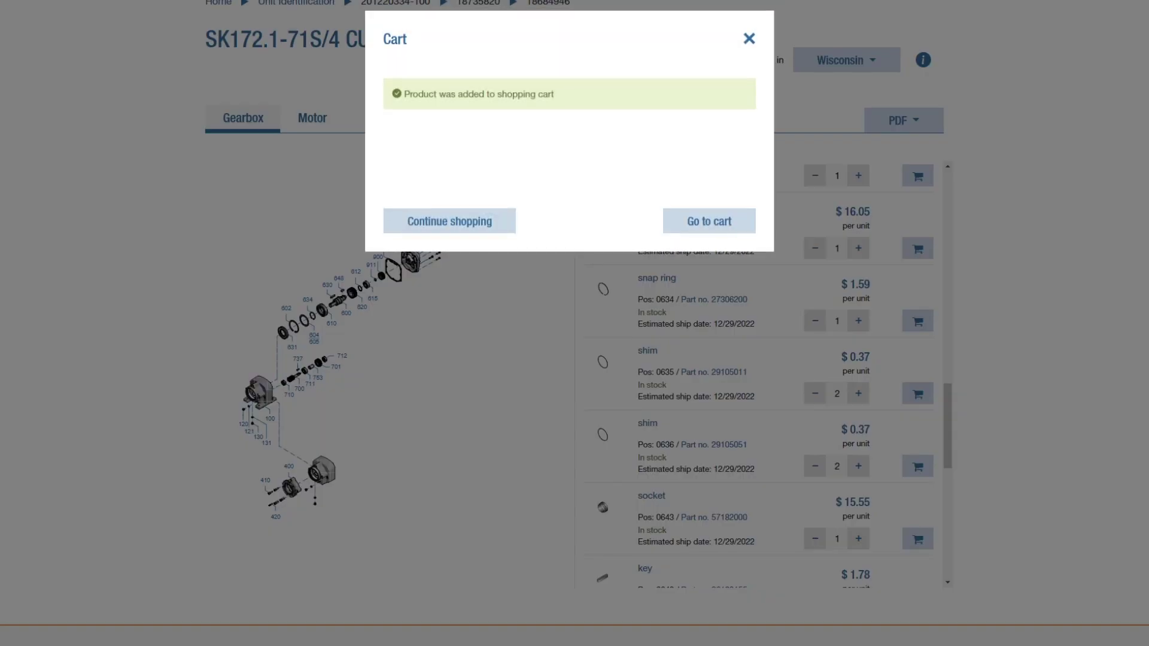
pyautogui.click(709, 221)
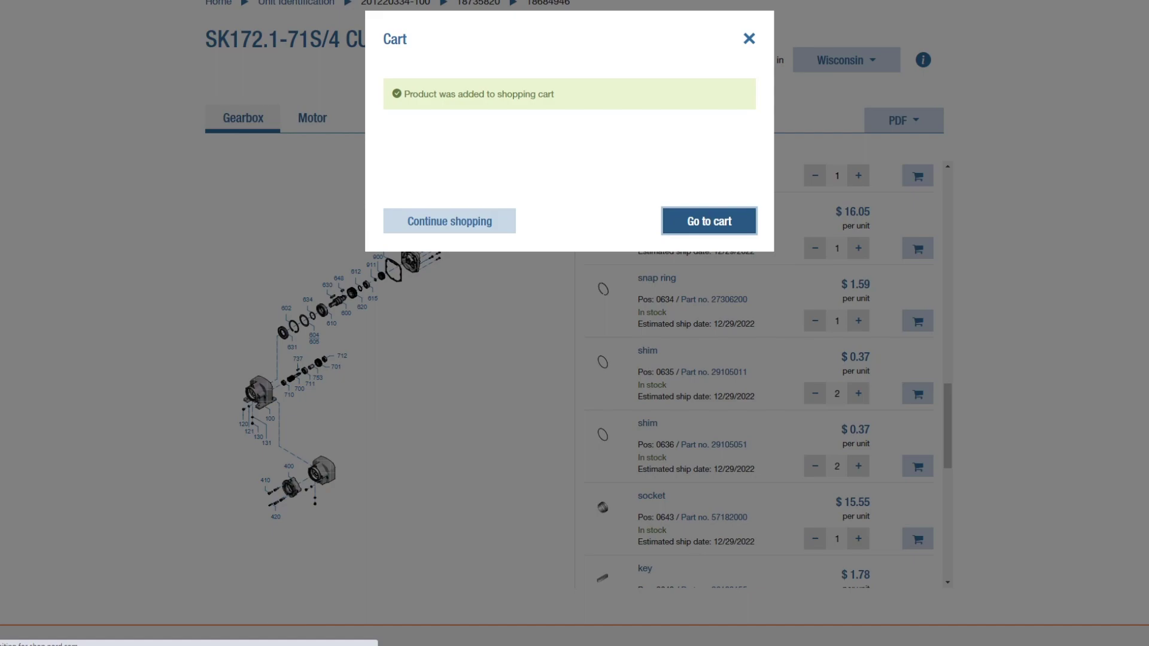
pyautogui.scroll(-5, 574, 323)
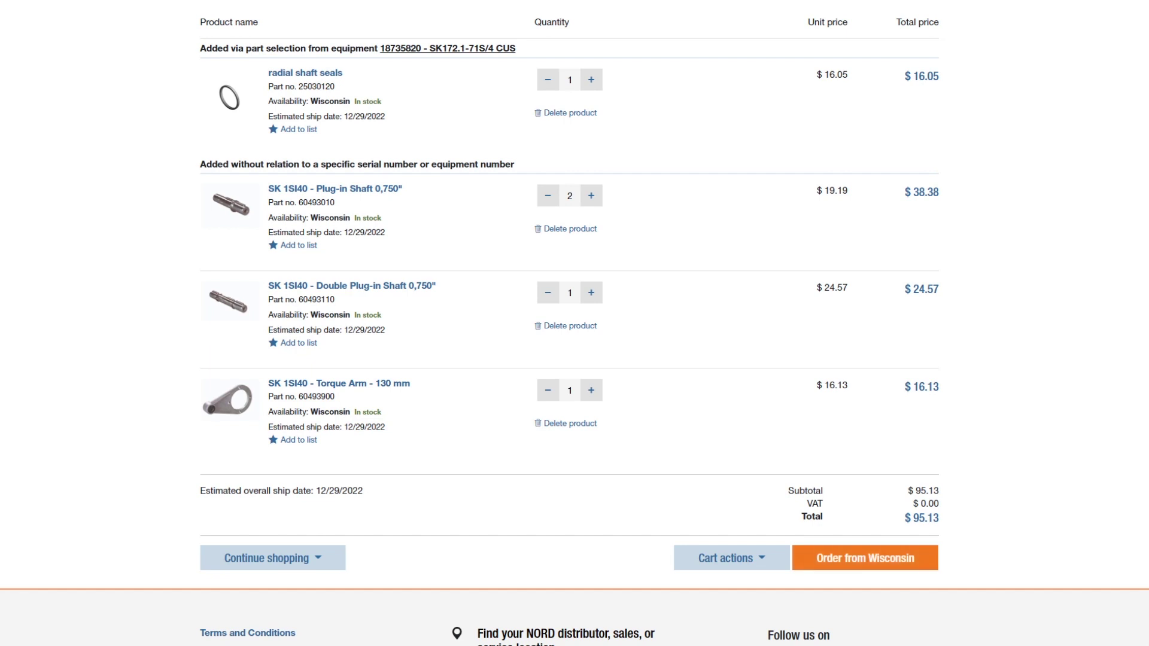
# Order from Wisconsin and continue past Account data, delivering to the billing address.
pyautogui.click(865, 558)
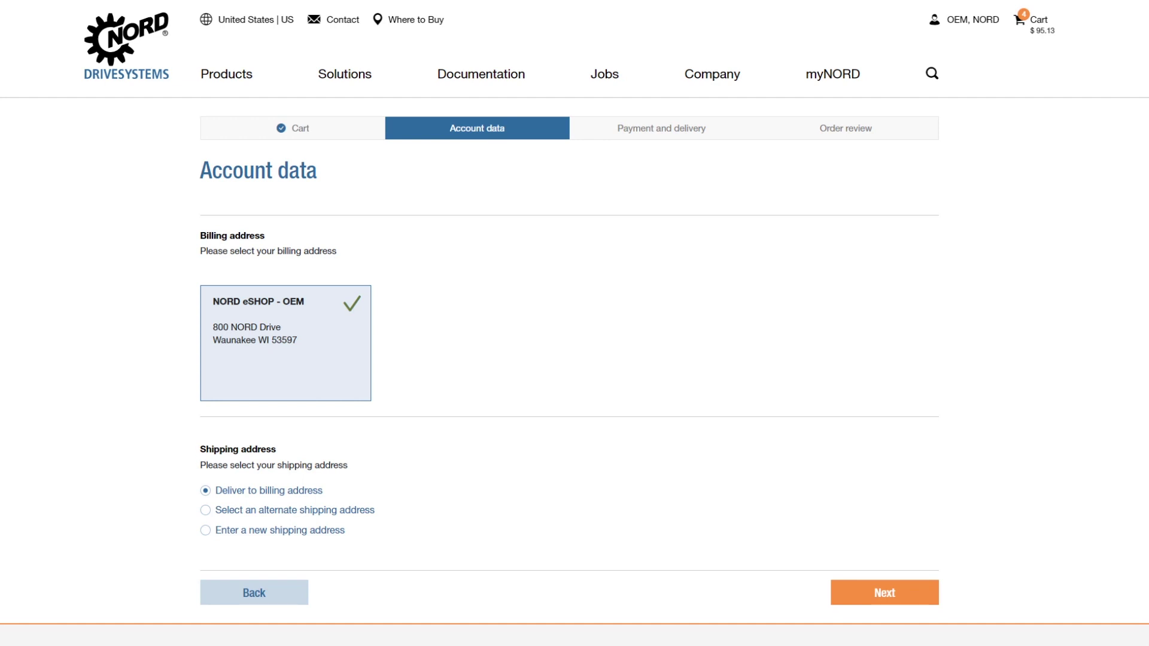
pyautogui.click(884, 592)
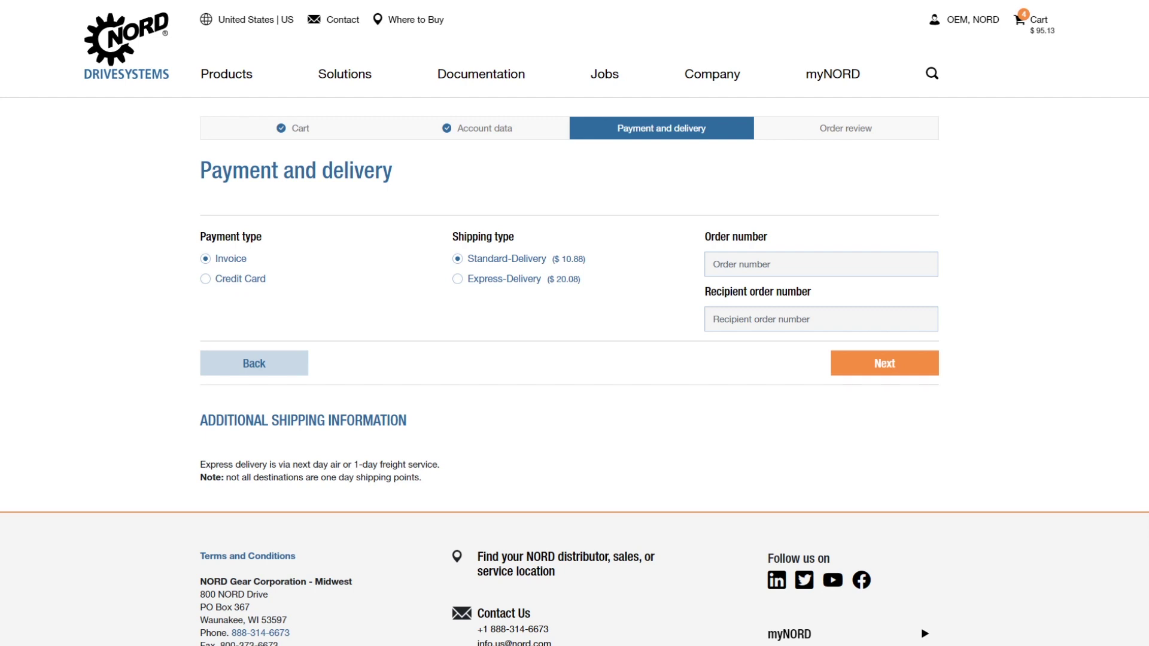
# Enter order number 'my PO number' and recipient order number 'customer PO number', then continue.
pyautogui.click(778, 264)
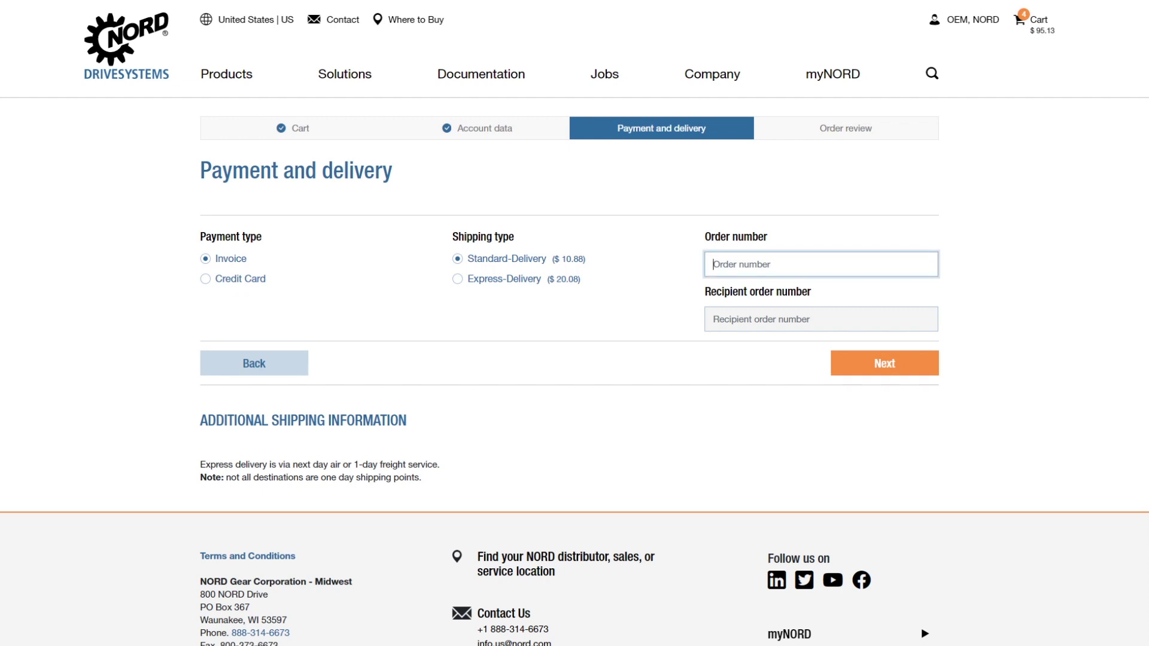
pyautogui.write('my PO number')
pyautogui.click(821, 319)
pyautogui.write('custo')
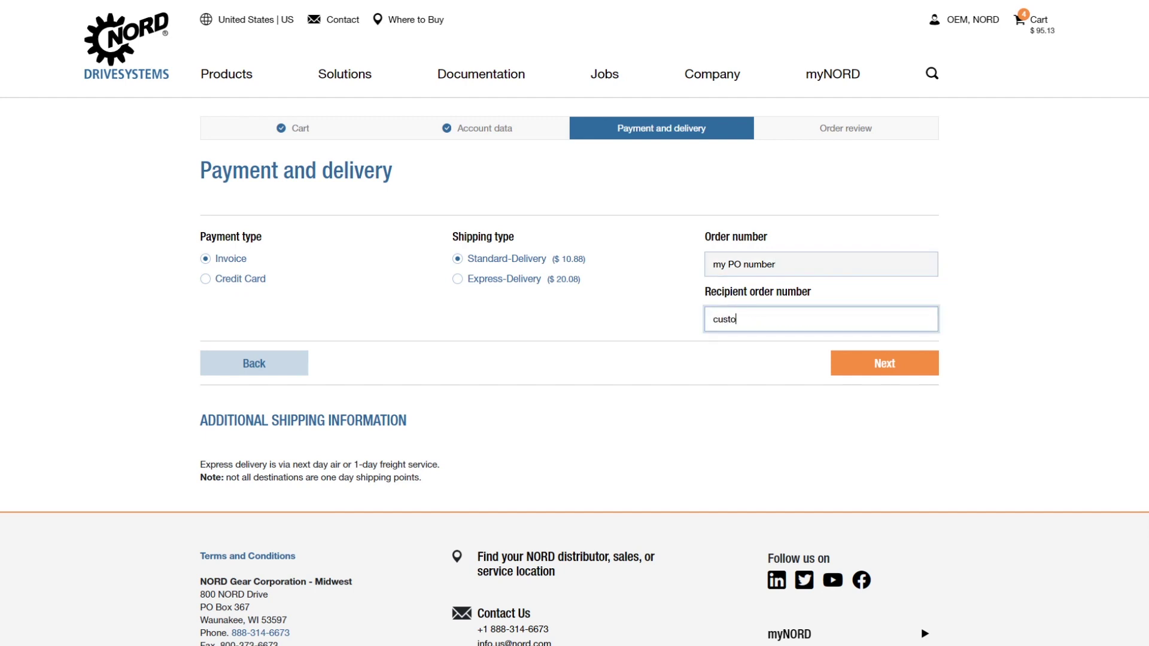
pyautogui.write('mer PO number')
pyautogui.press('Tab')
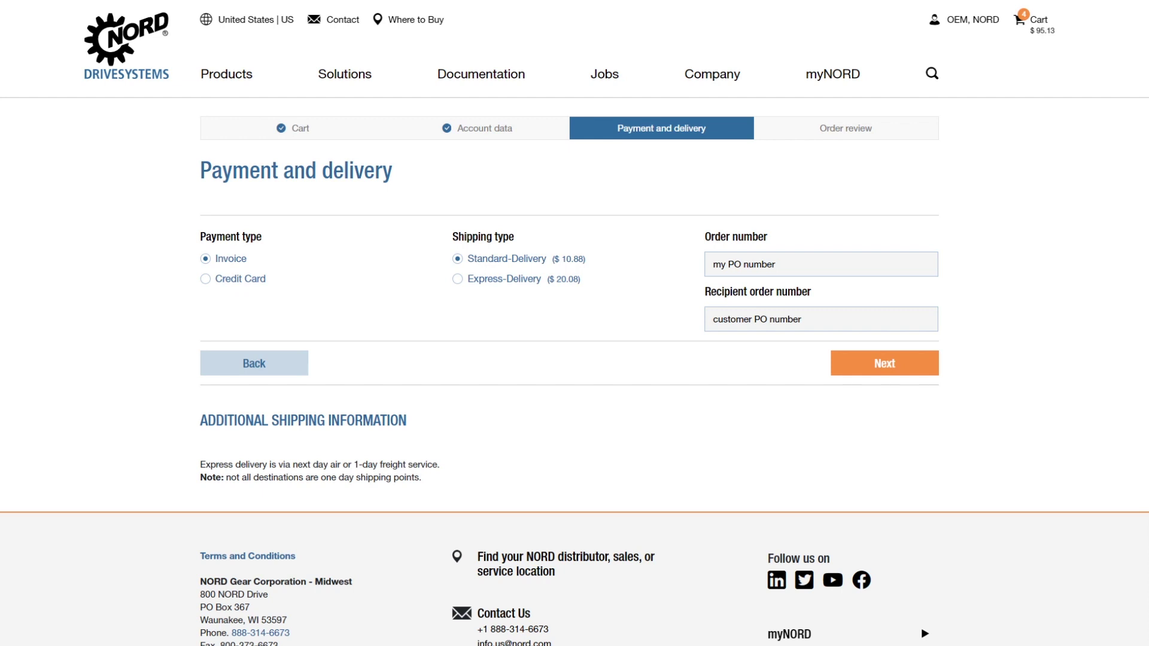
pyautogui.press('Return')
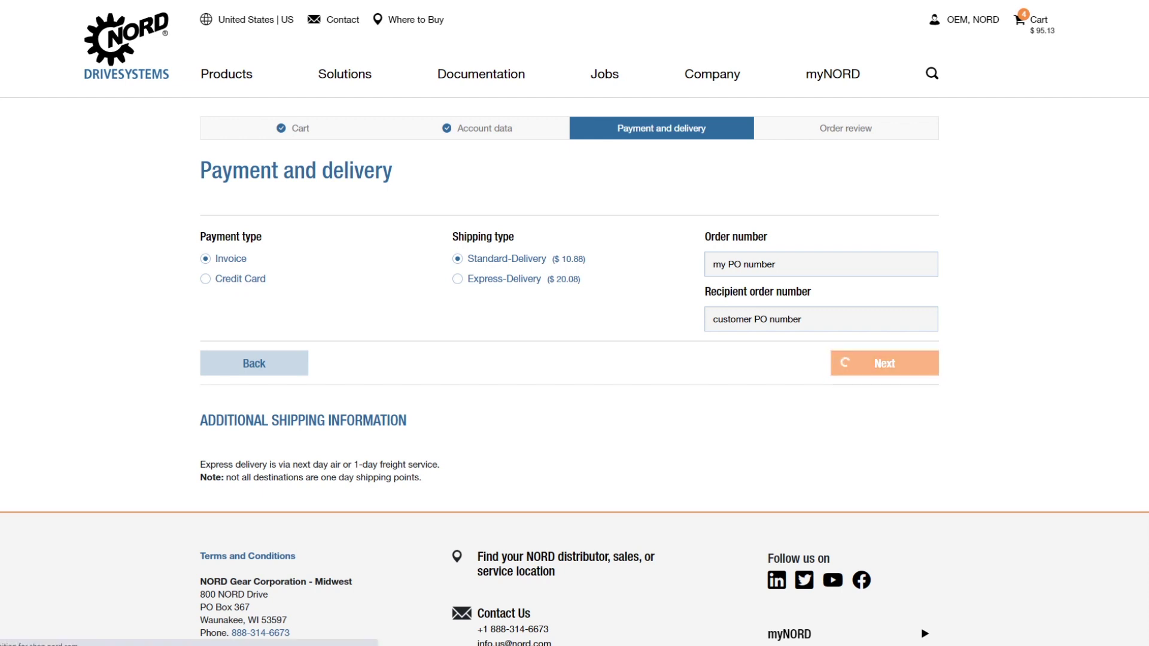
# Tick the Terms and Privacy Policy checkboxes at the bottom of the $106.01 order review.
pyautogui.scroll(-2, 574, 323)
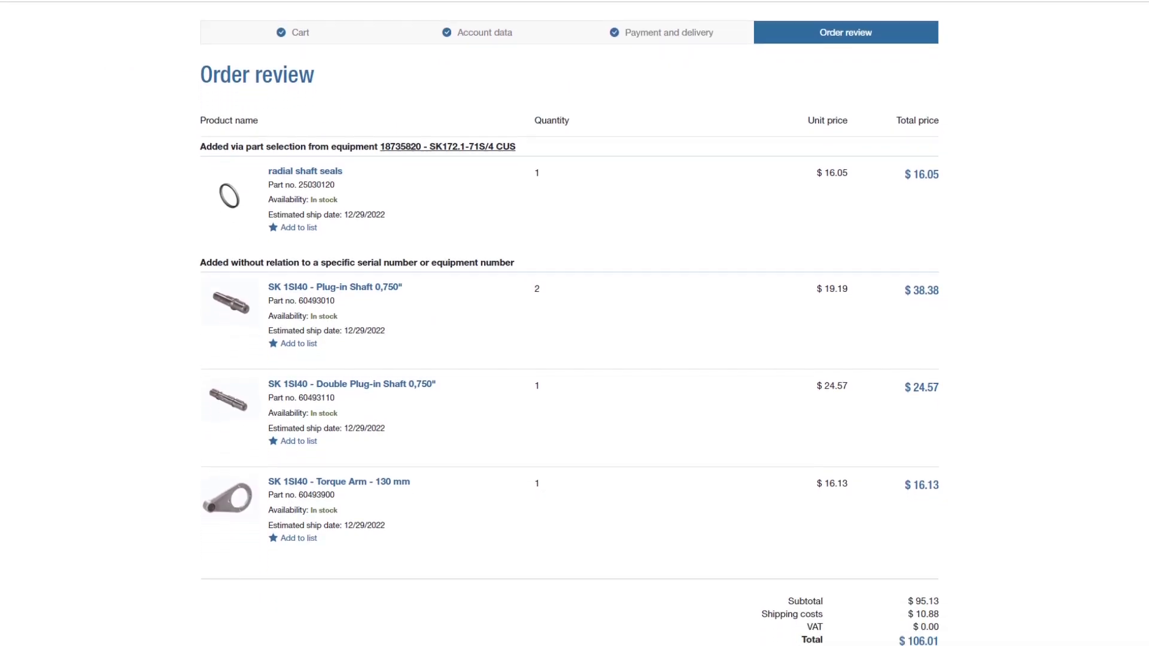
pyautogui.scroll(-4, 574, 323)
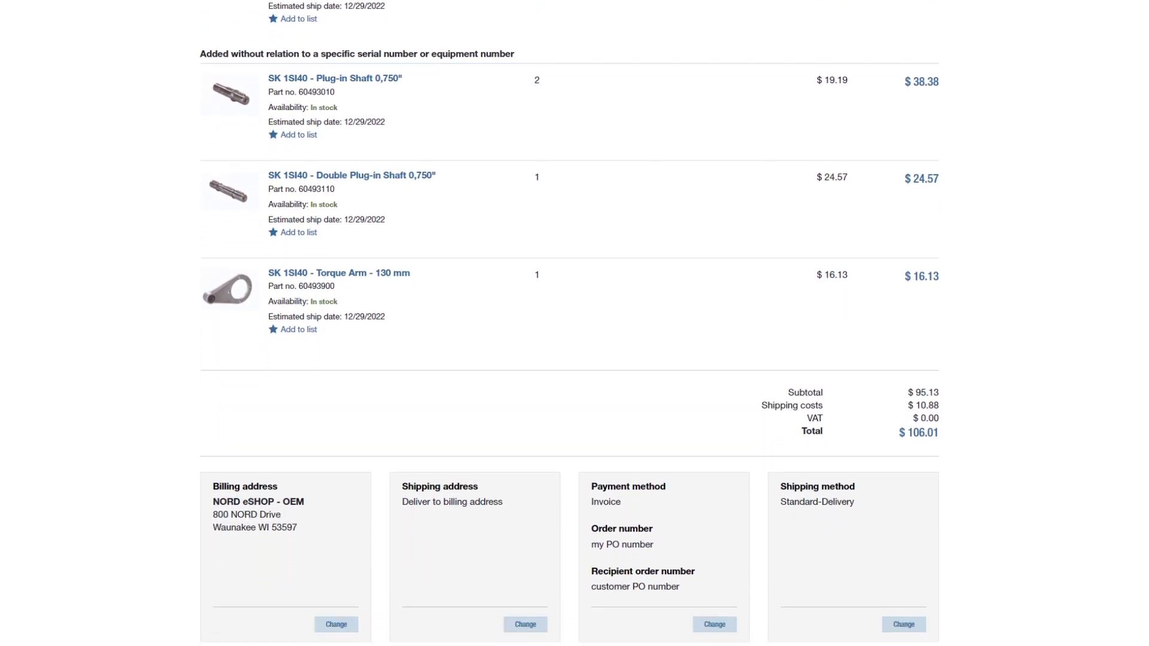
pyautogui.scroll(-5, 574, 323)
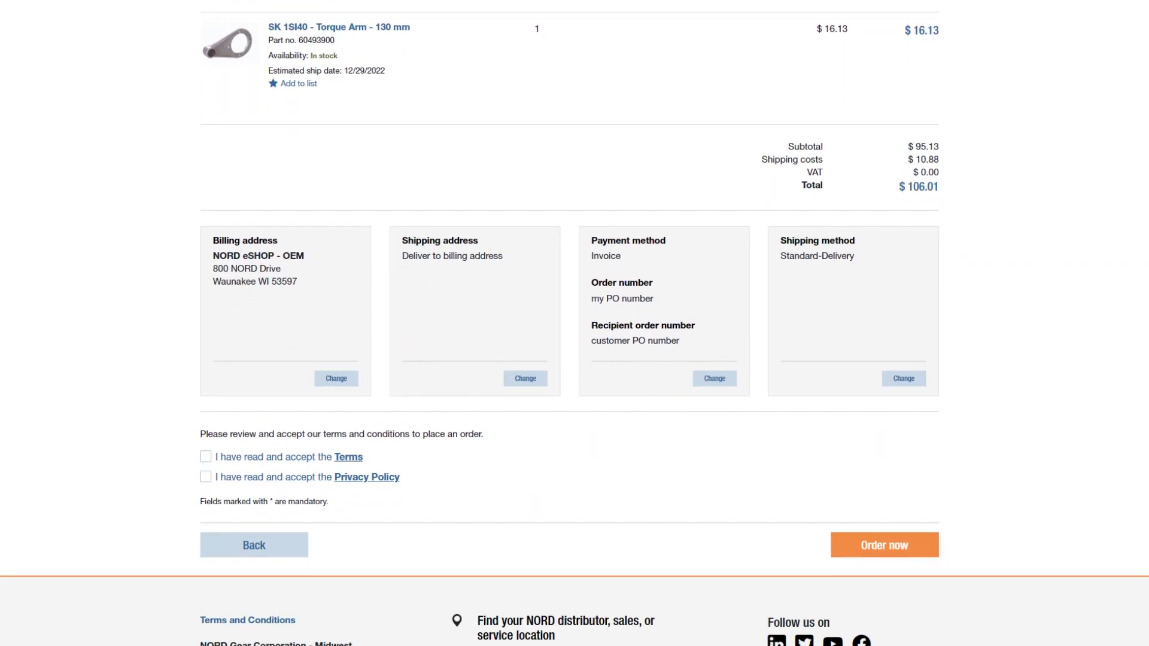
pyautogui.scroll(-2, 574, 323)
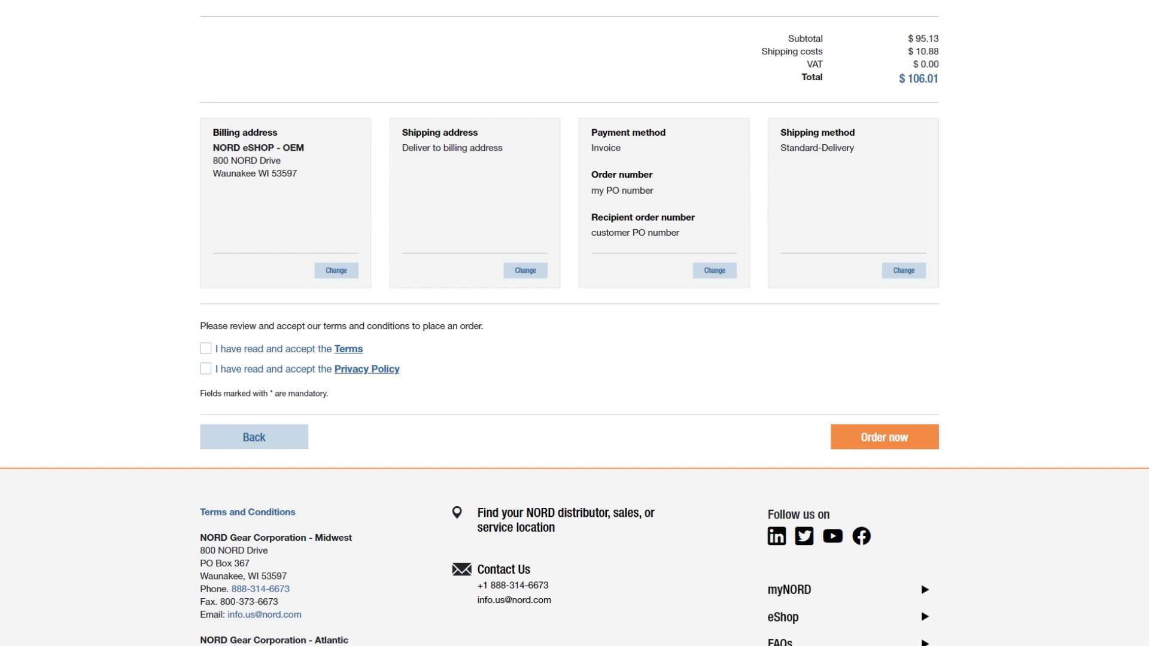
pyautogui.click(205, 348)
pyautogui.click(205, 369)
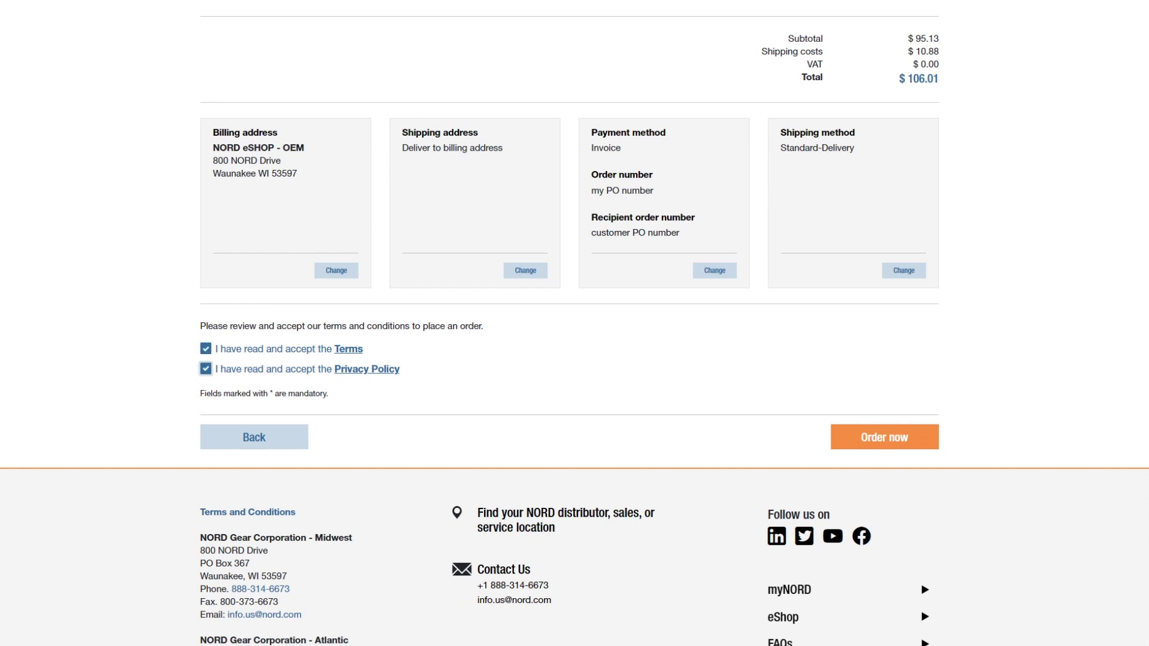